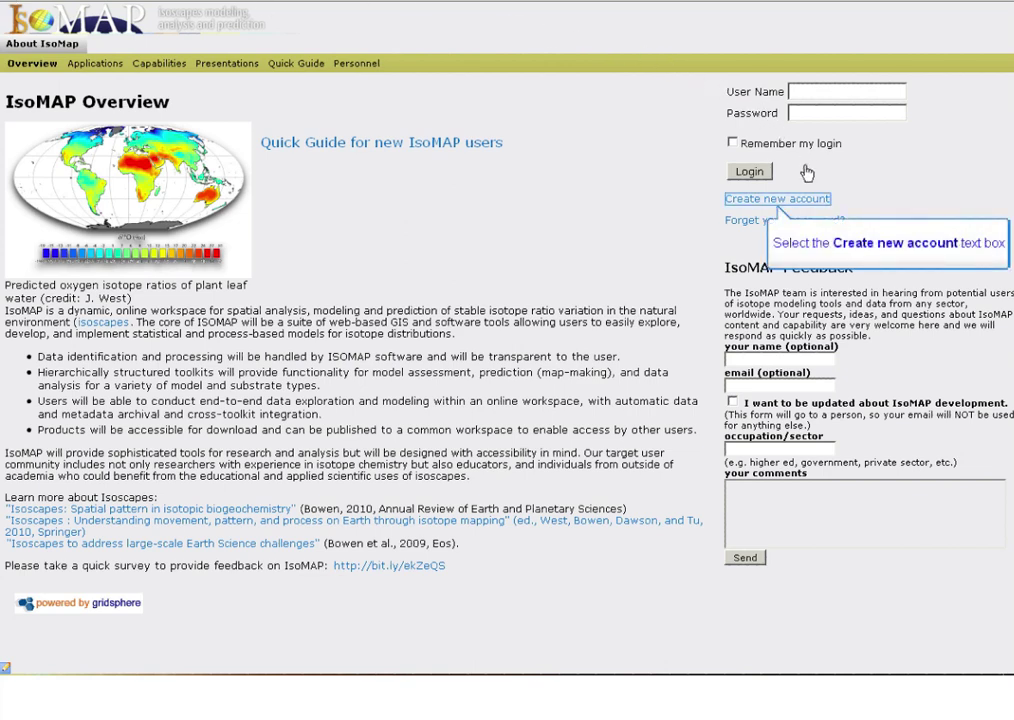
Step: Start a new account and enter the username, full name, e-mail and organization 'Purdue Univ.'
{"action": "left_click", "coordinate": [808, 198]}
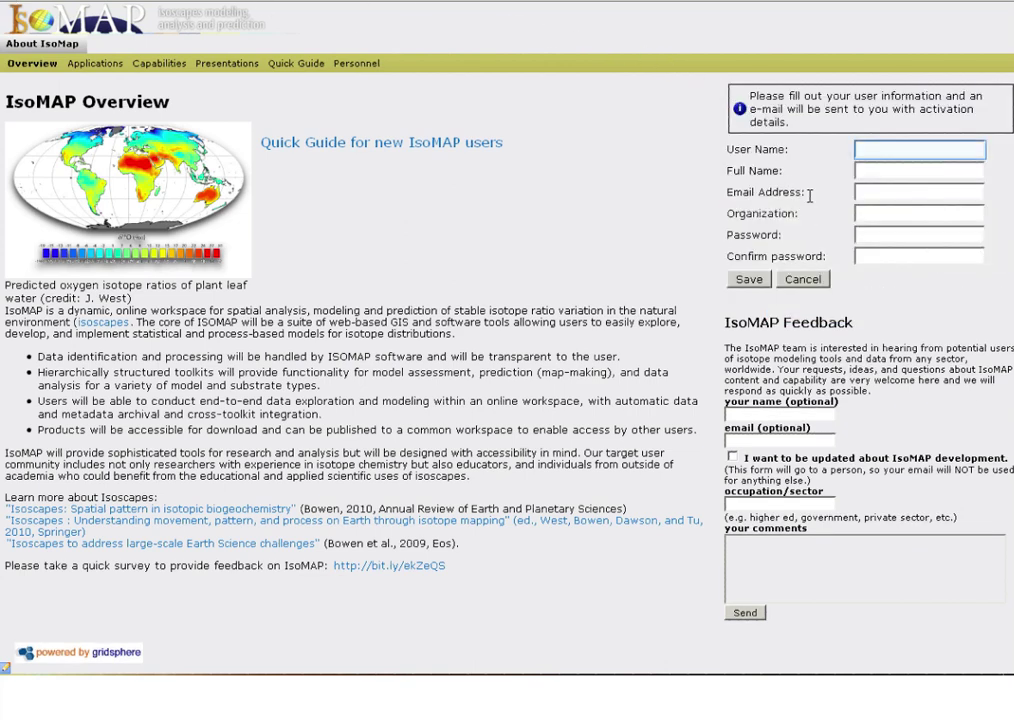
{"action": "type", "text": "G"}
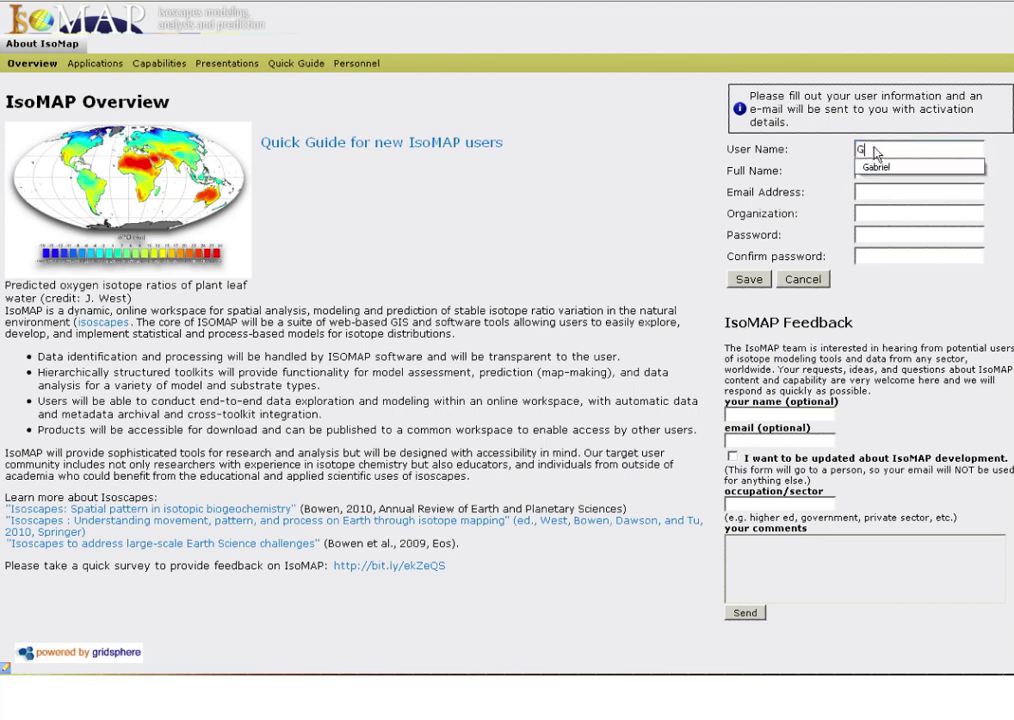
{"action": "type", "text": "abriel"}
{"action": "key", "text": "Tab"}
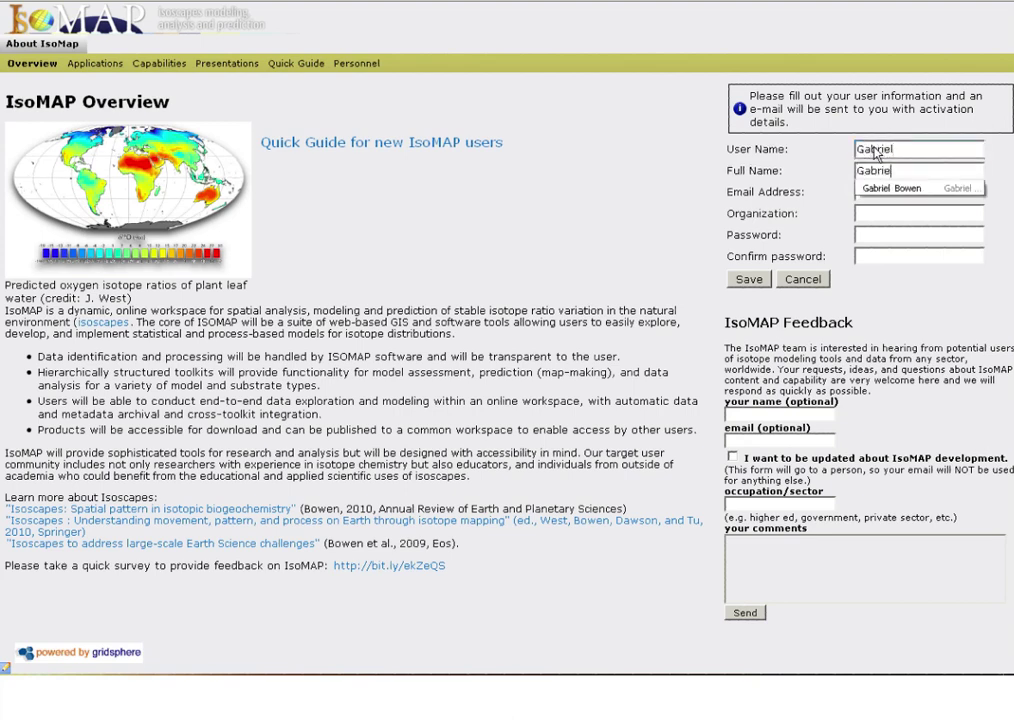
{"action": "key", "text": "Tab"}
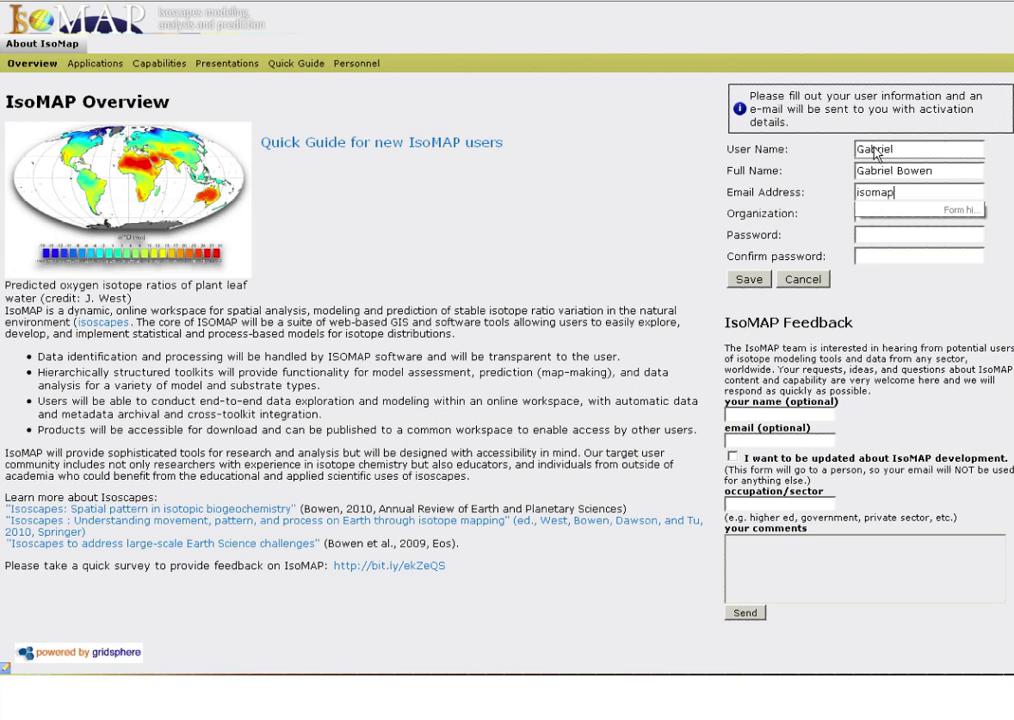
{"action": "key", "text": "Tab"}
{"action": "type", "text": "Pu"}
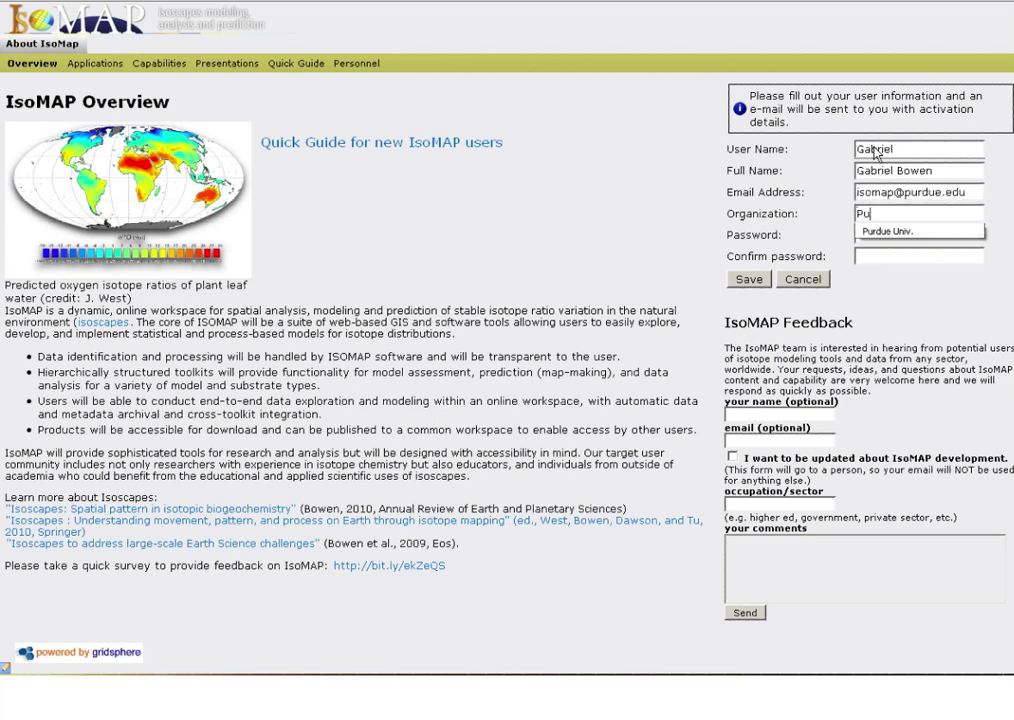
{"action": "type", "text": "rdue Univ."}
Step: Enter the account password, confirm it, and submit the registration
{"action": "key", "text": "Tab"}
{"action": "type", "text": "is"}
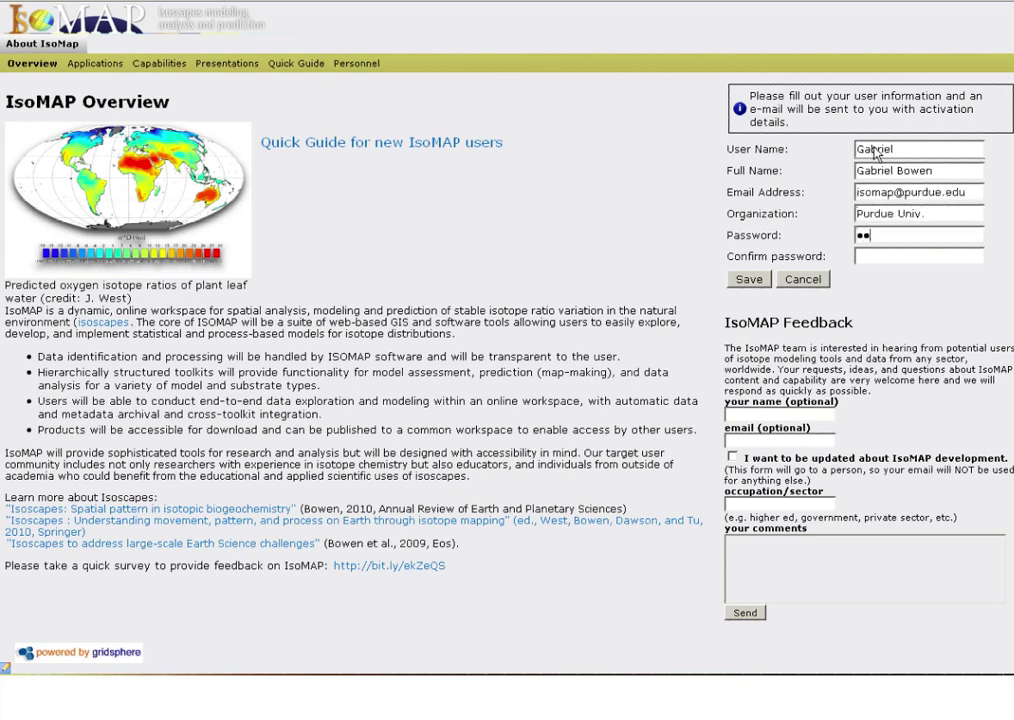
{"action": "type", "text": "omap123"}
{"action": "key", "text": "Tab"}
{"action": "type", "text": "isomap12"}
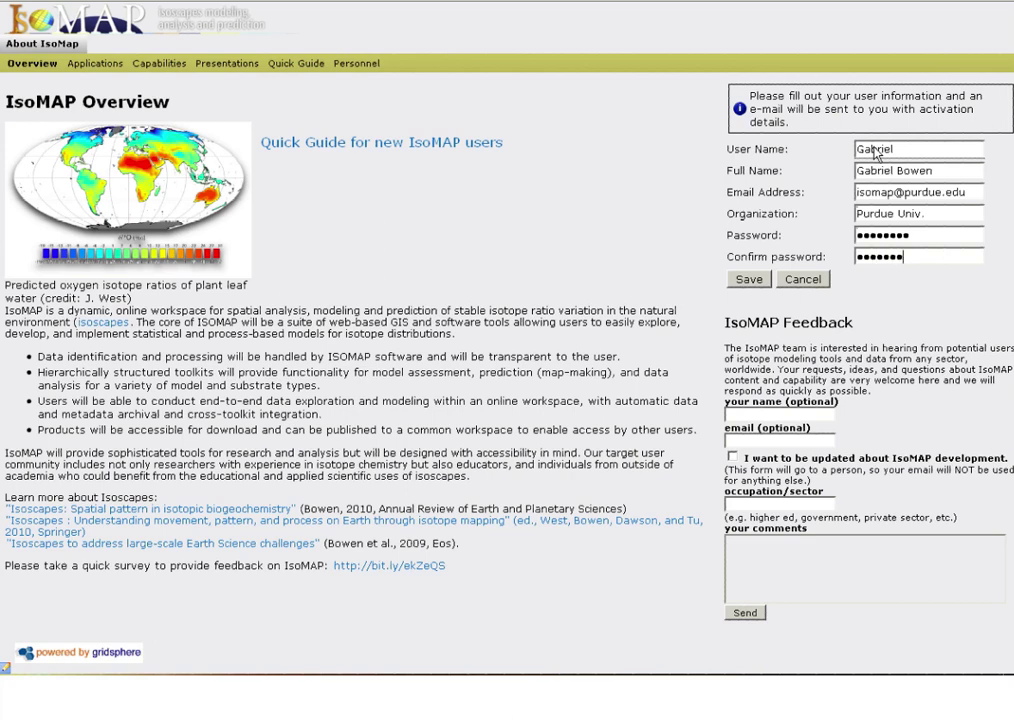
{"action": "type", "text": "3"}
{"action": "left_click", "coordinate": [749, 280]}
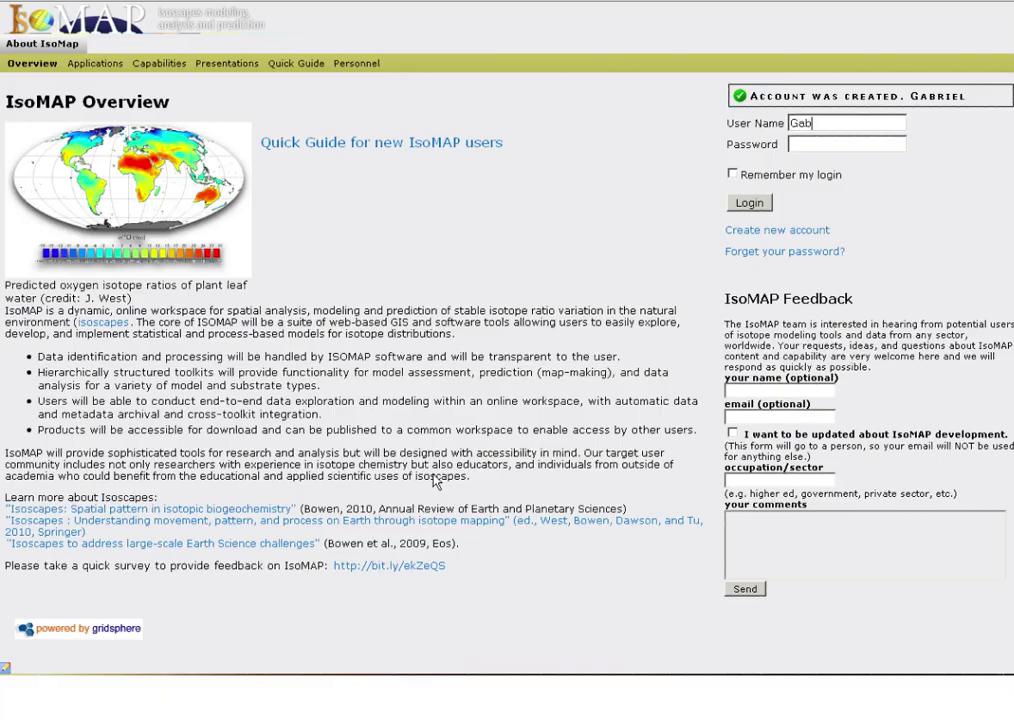
Step: Log in with the new account's username and password
{"action": "type", "text": "riel"}
{"action": "key", "text": "Tab"}
{"action": "type", "text": "********"}
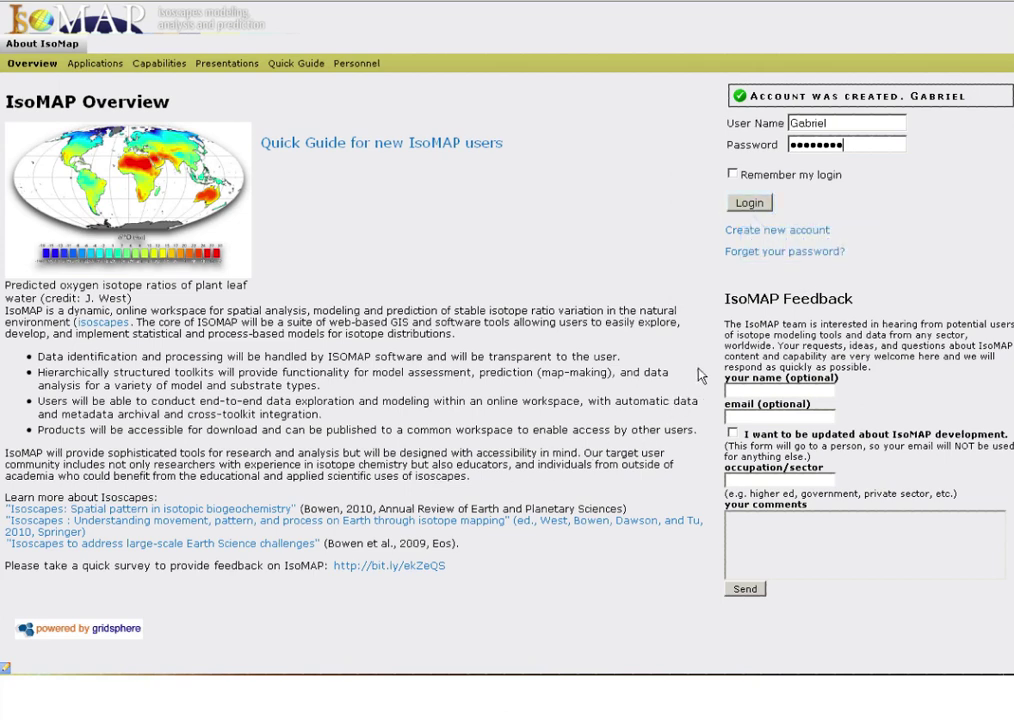
{"action": "left_click", "coordinate": [745, 205]}
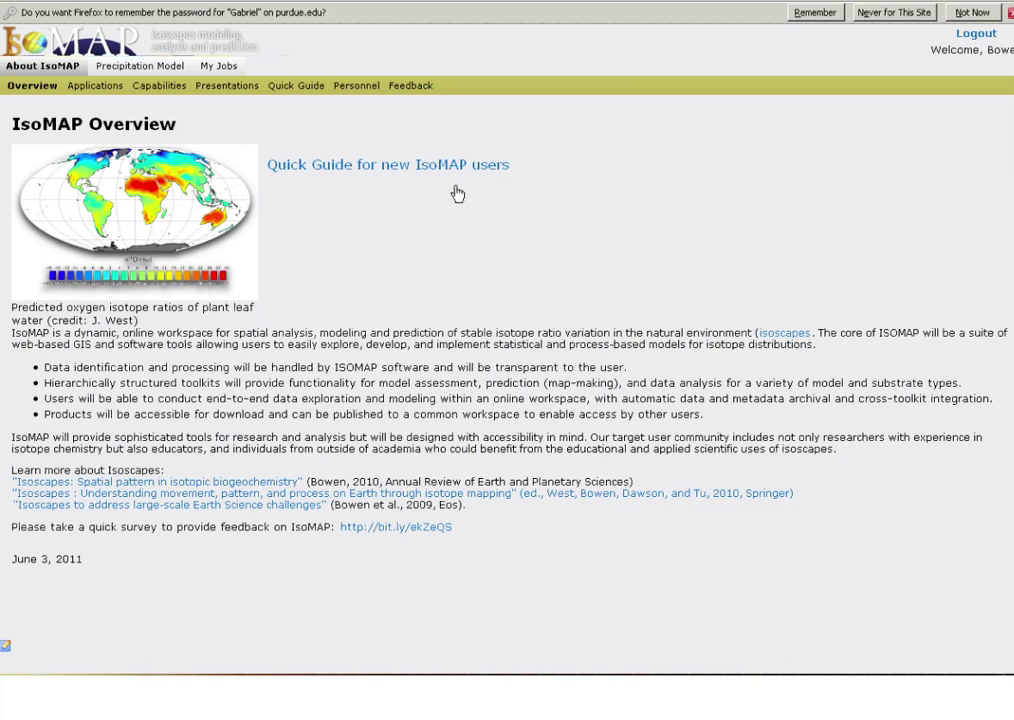
Step: Open My Jobs to see the still-empty jobs table
{"action": "left_click", "coordinate": [218, 70]}
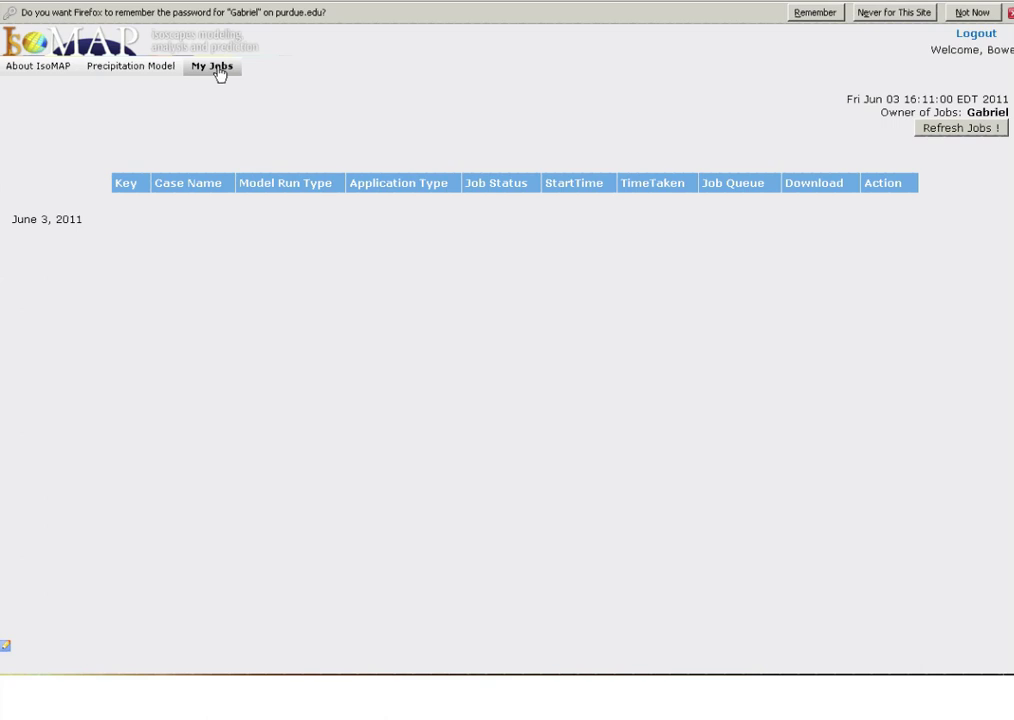
{"action": "key", "text": "shift+Tab"}
Step: Open the Precipitation Model page with the world station map and year-range slider
{"action": "left_click", "coordinate": [219, 72]}
{"action": "left_click", "coordinate": [129, 75]}
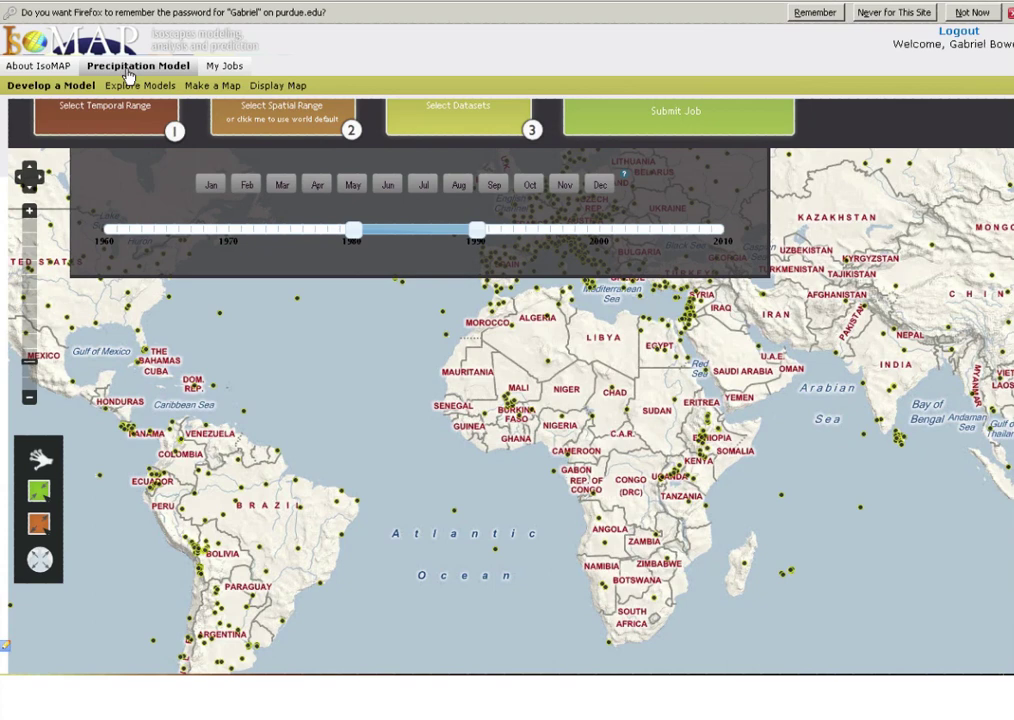
{"action": "key", "text": "Tab"}
{"action": "left_click", "coordinate": [128, 75]}
Step: Show the Explore Models list of public jobs with case names, owners and start times
{"action": "left_click", "coordinate": [152, 88]}
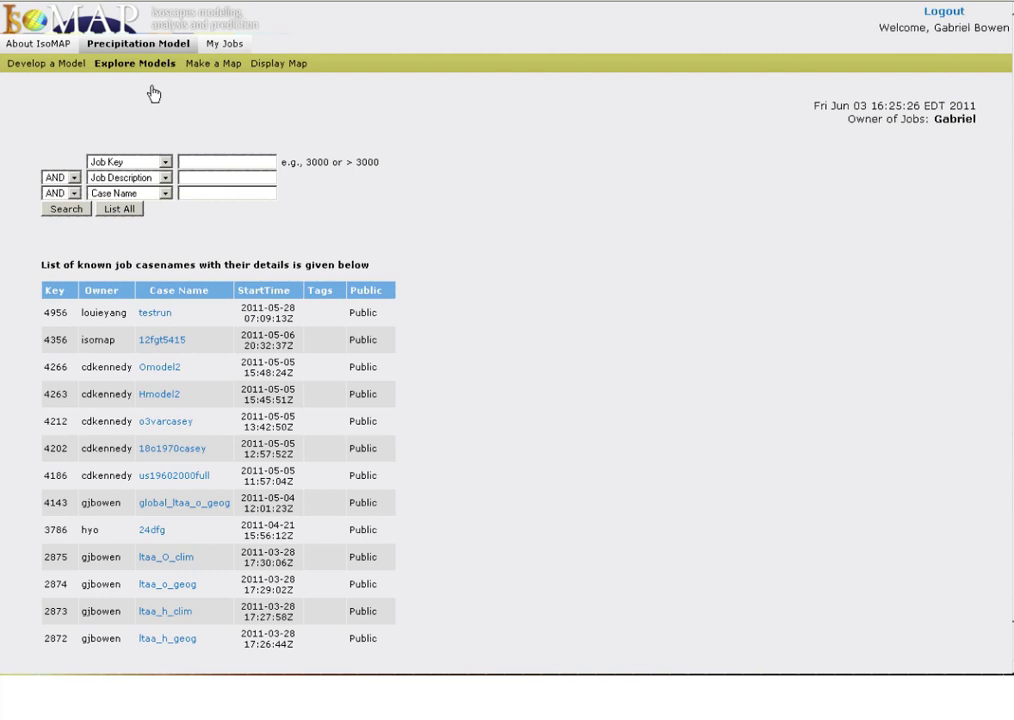
{"action": "key", "text": "Tab"}
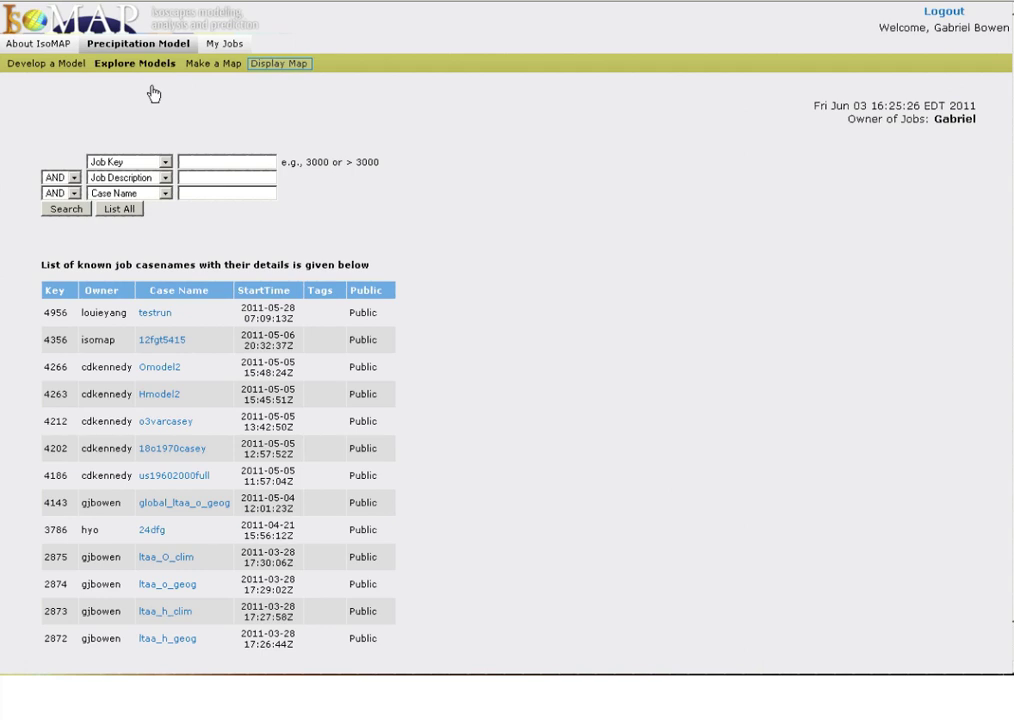
{"action": "key", "text": "Tab"}
Step: On the Display Map page, select job 4442 to show its d2h, 457-station model details
{"action": "left_click", "coordinate": [268, 66]}
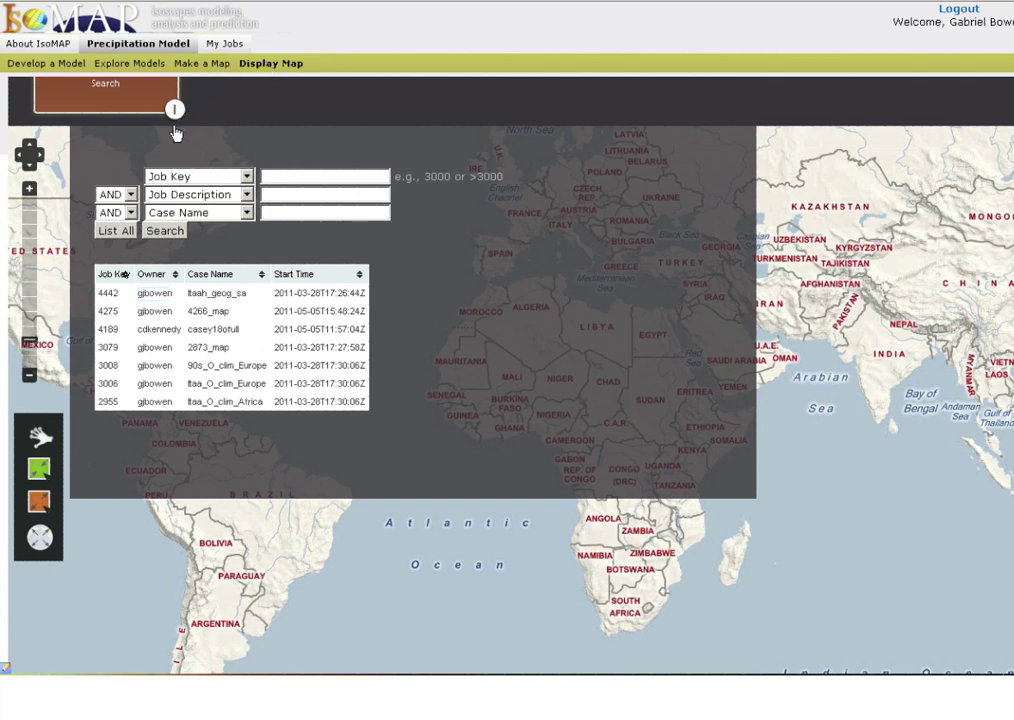
{"action": "left_click", "coordinate": [147, 295]}
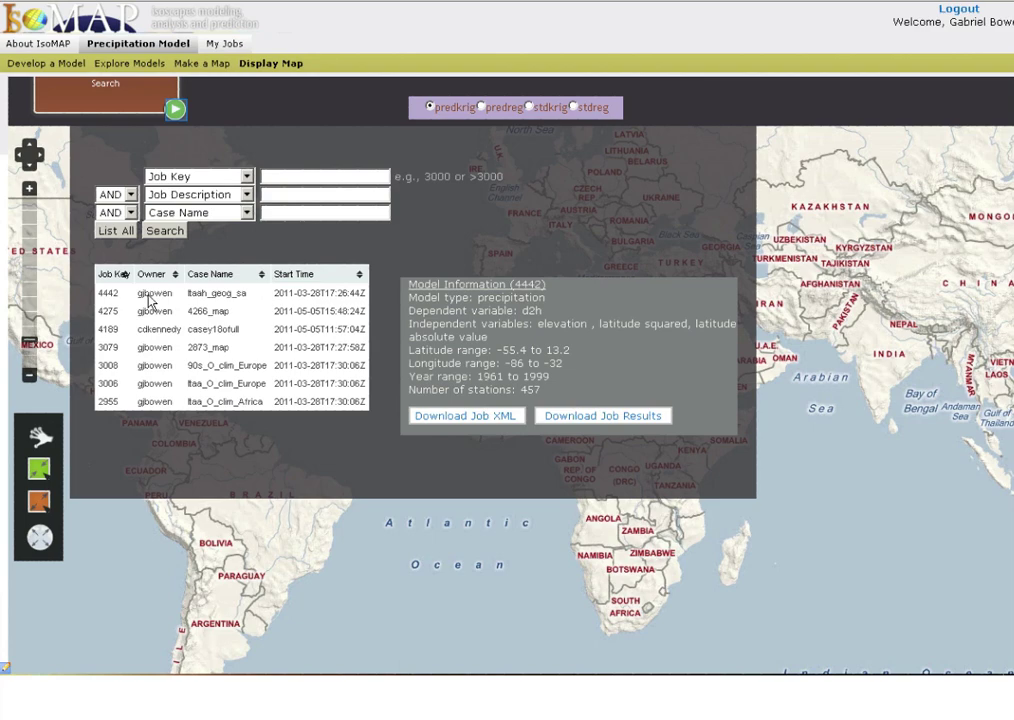
Step: Render job 4442's predkrig isoscape and drag South America to the map centre
{"action": "left_click", "coordinate": [176, 110]}
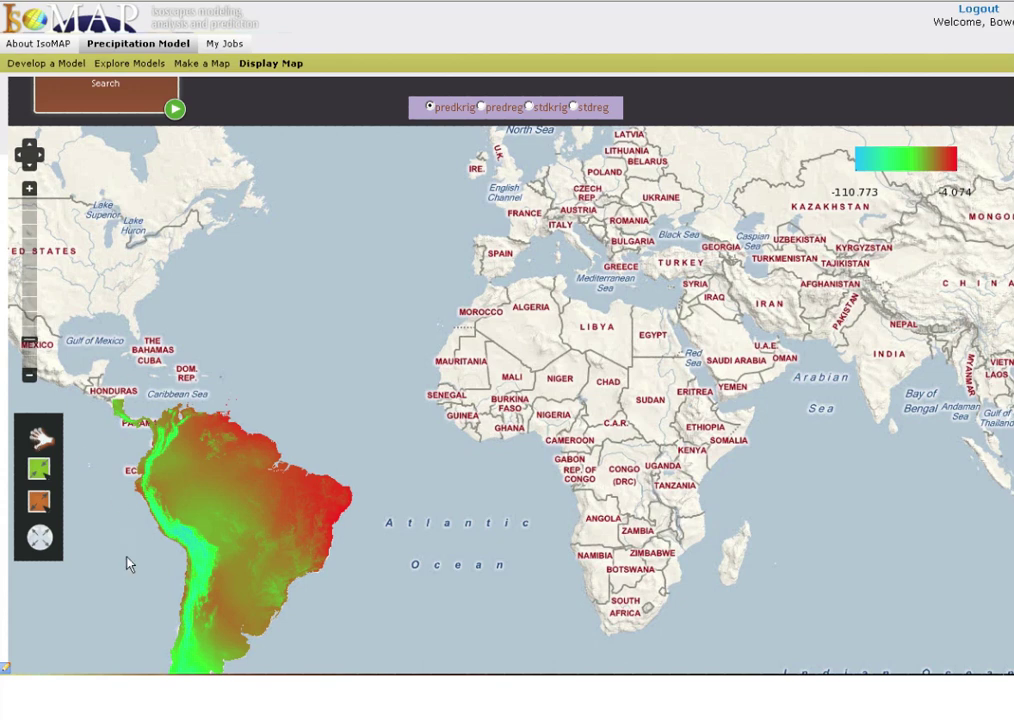
{"action": "left_click_drag", "start_coordinate": [127, 582], "coordinate": [285, 392]}
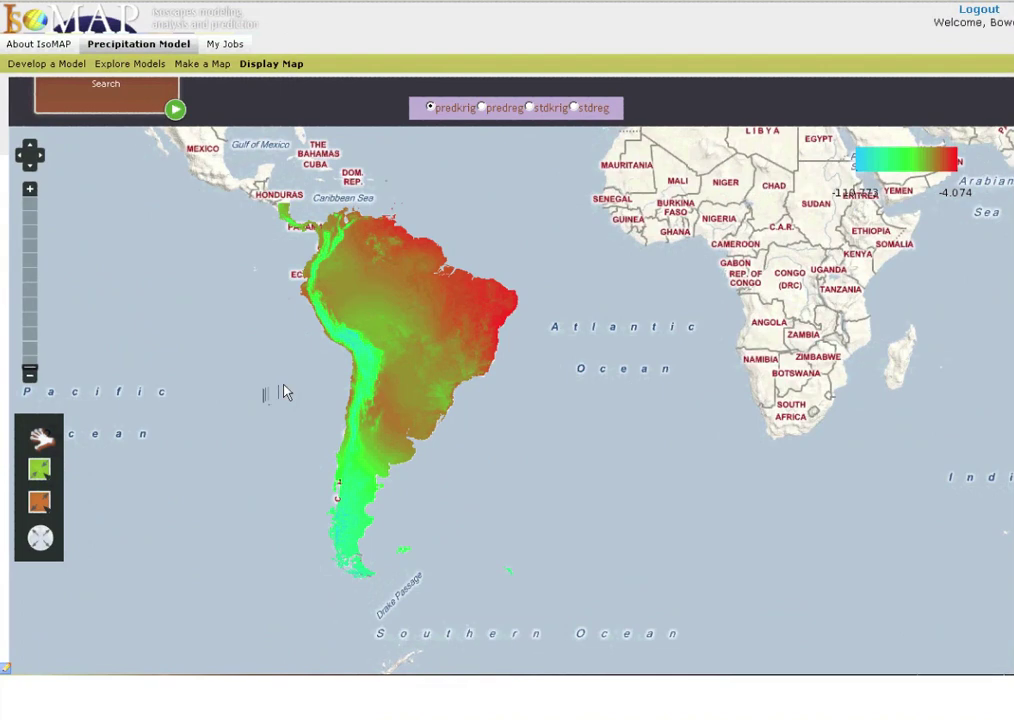
Step: Box-zoom into northwestern South America to see the isoscape's lowest values along the Andes
{"action": "left_click", "coordinate": [39, 469]}
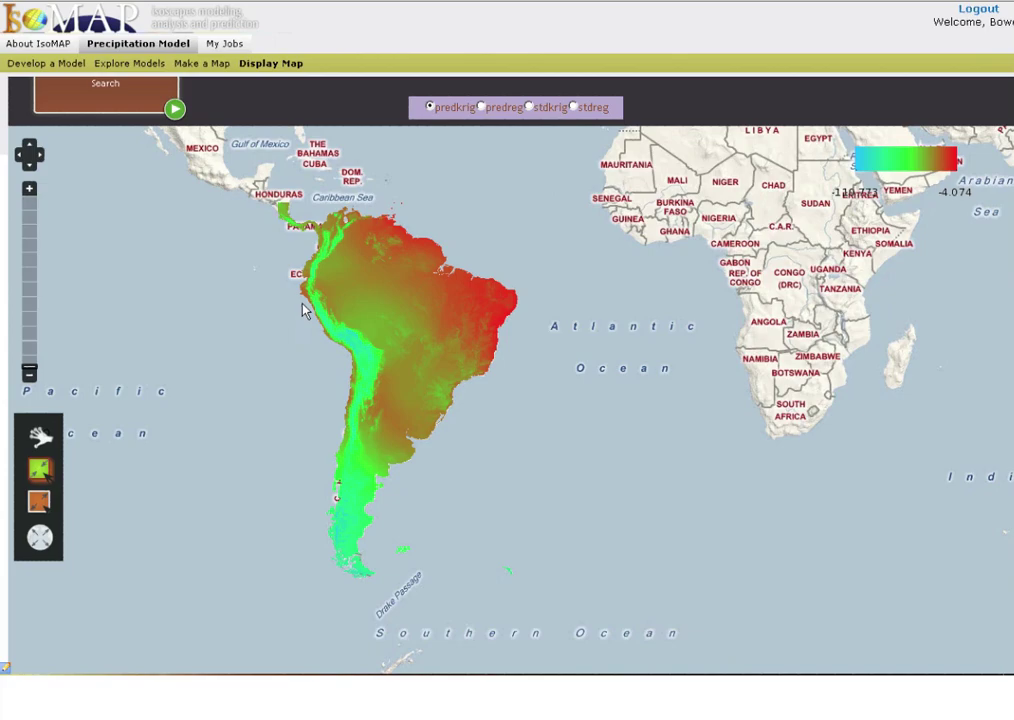
{"action": "left_click_drag", "start_coordinate": [296, 250], "coordinate": [390, 352]}
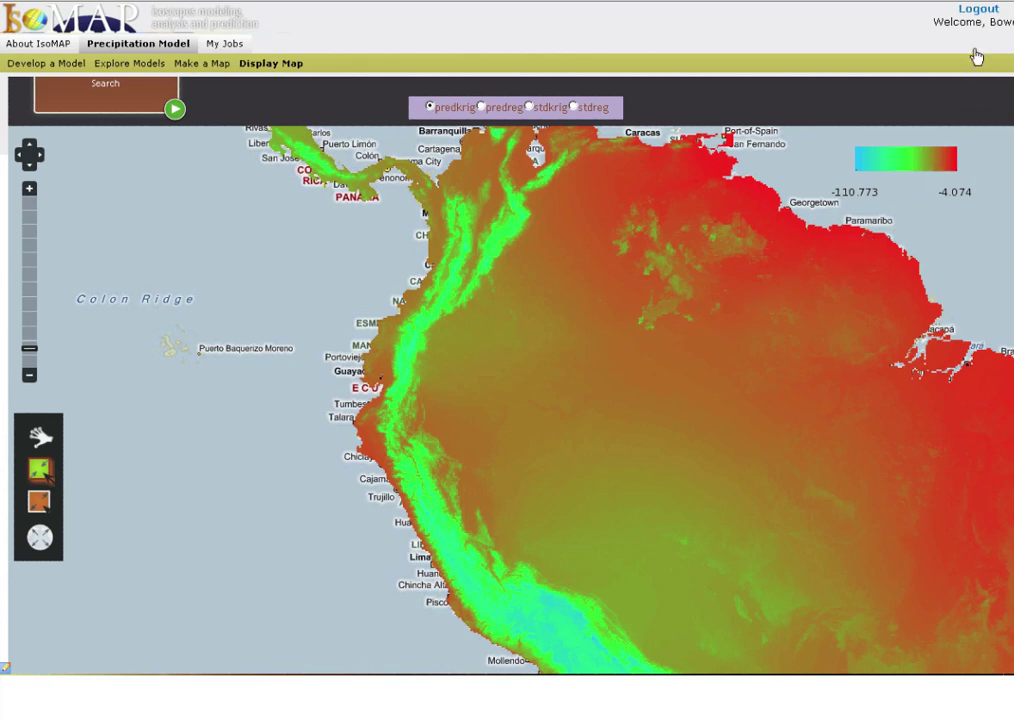
Step: Log out of IsoMAP
{"action": "left_click", "coordinate": [979, 11]}
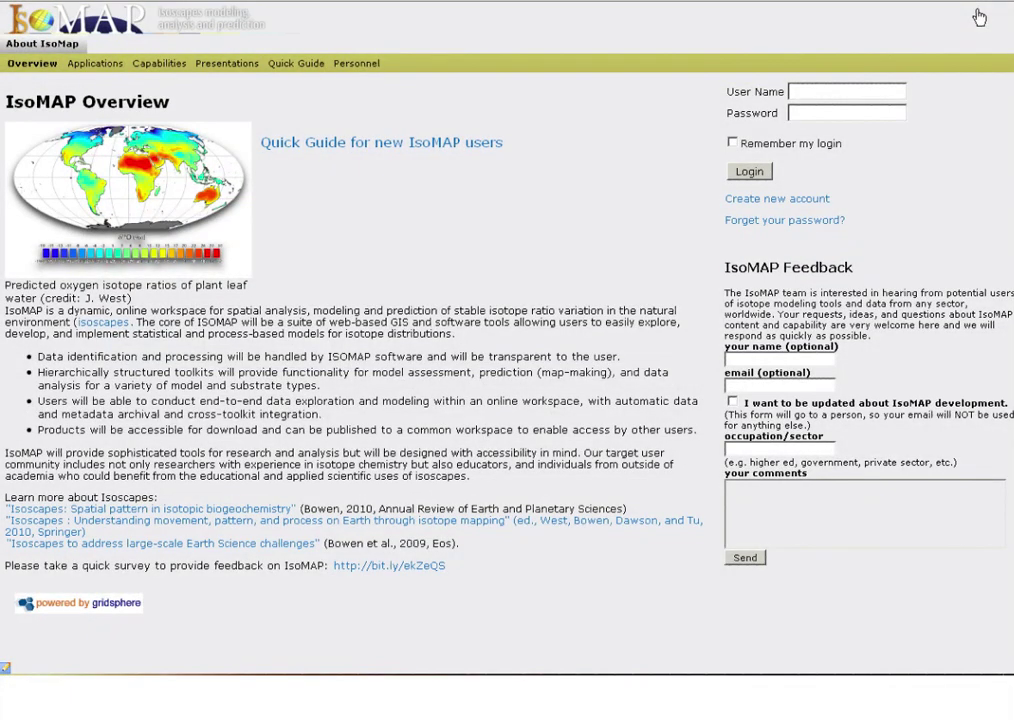